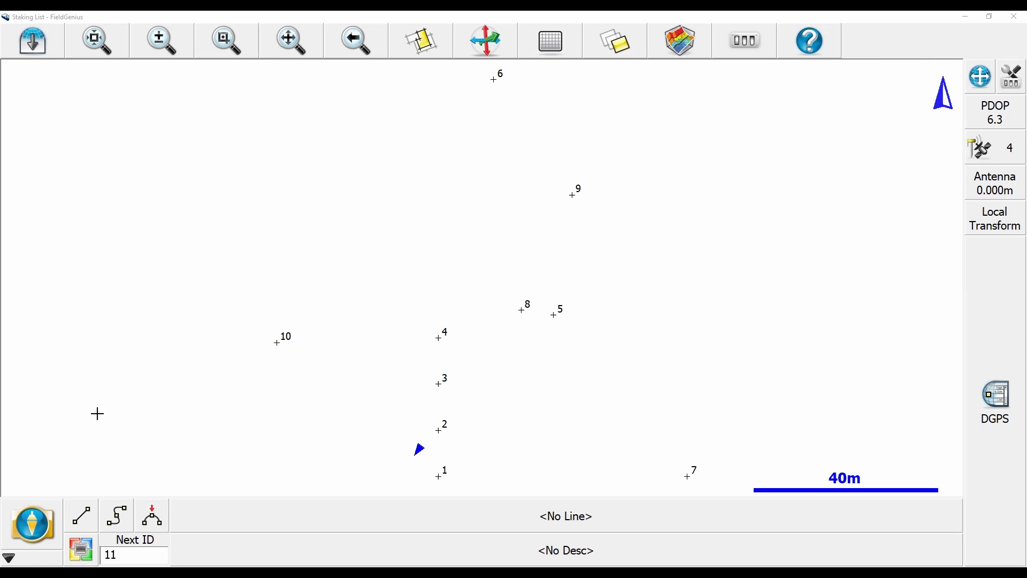
Step: Open the Staking List from the main menu's Staking options
click(34, 525)
click(580, 260)
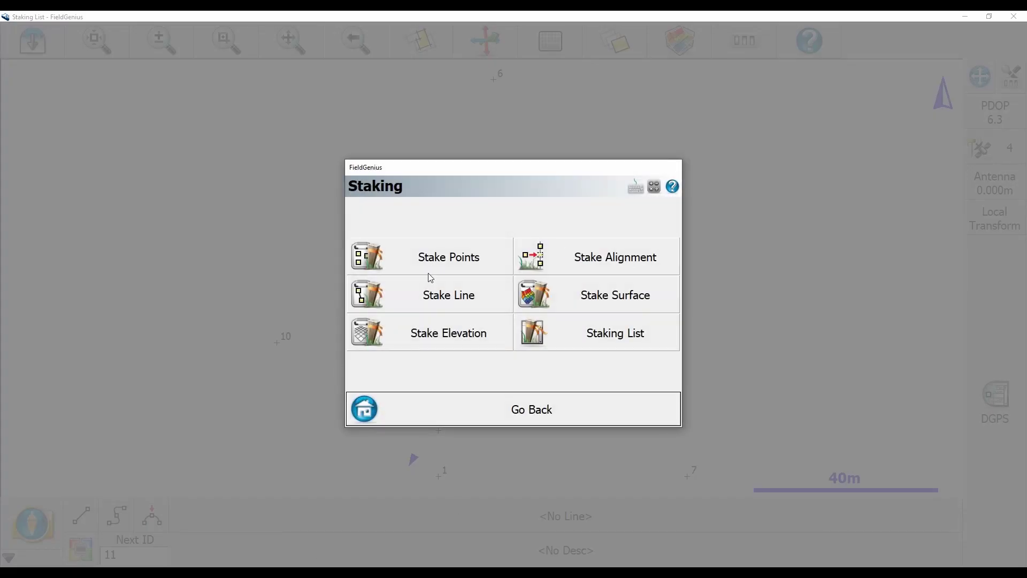
click(575, 341)
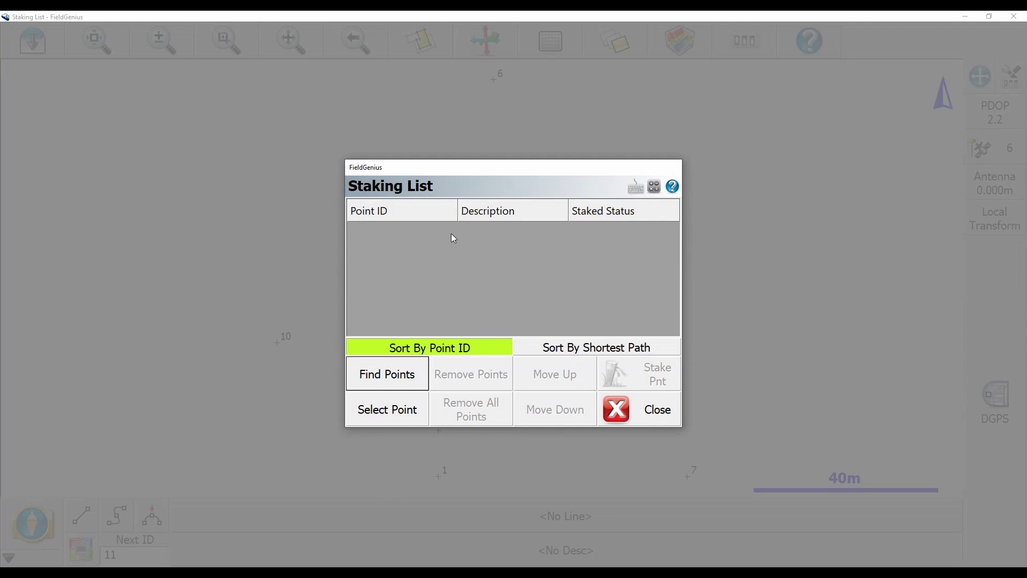
Step: Add point 10 from the map to the staking list, then remove it again
click(394, 417)
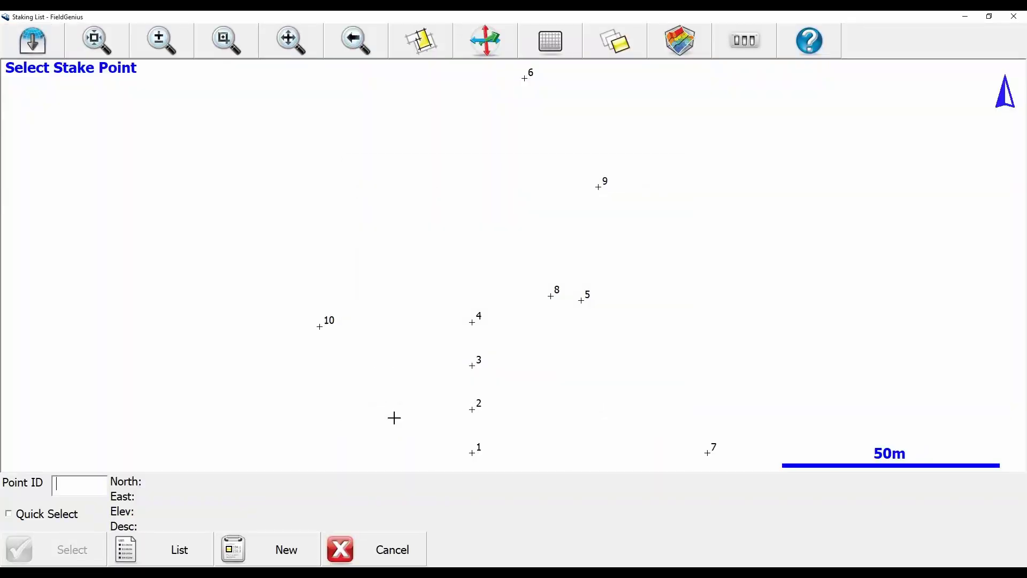
click(313, 323)
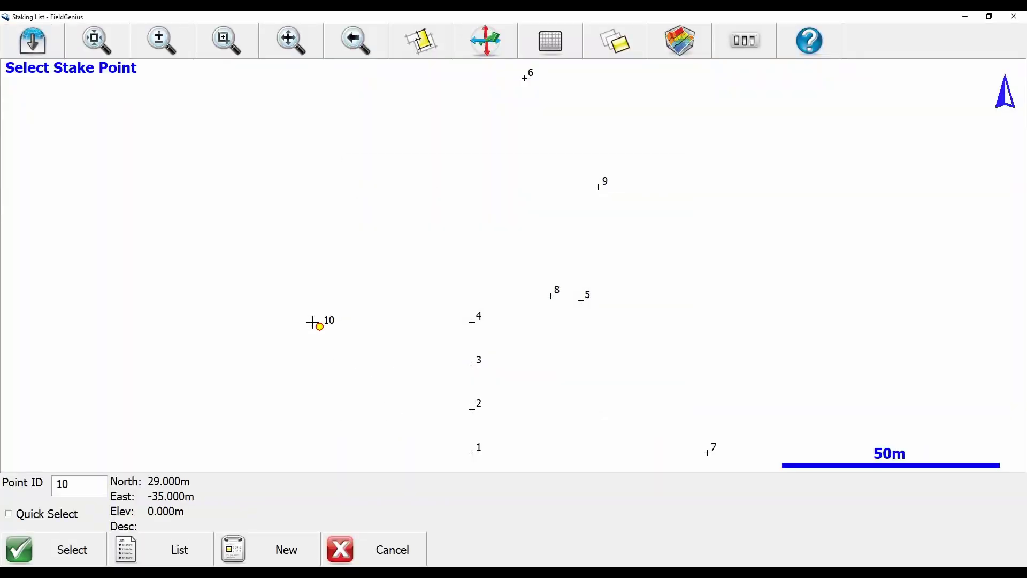
click(45, 549)
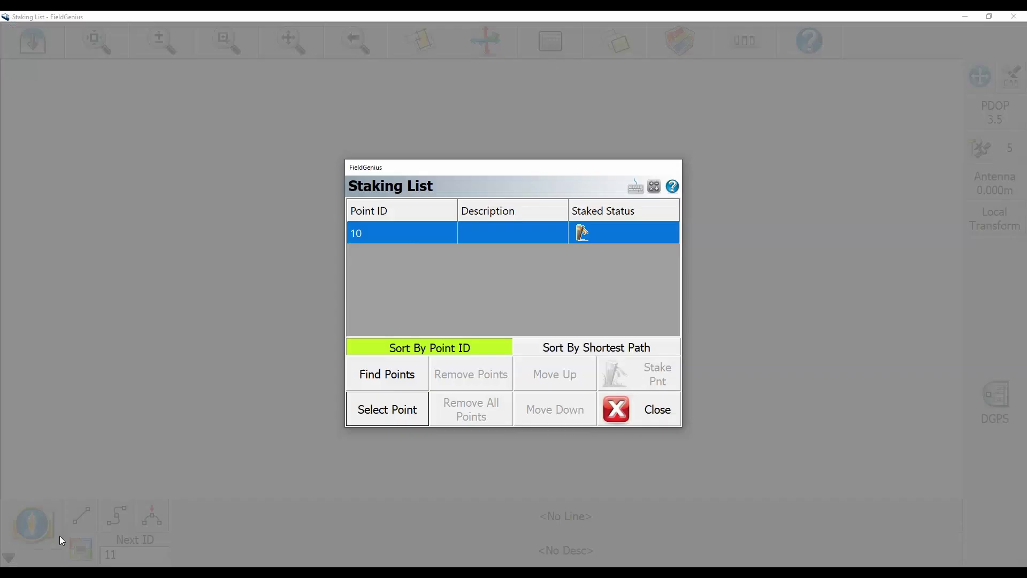
click(510, 236)
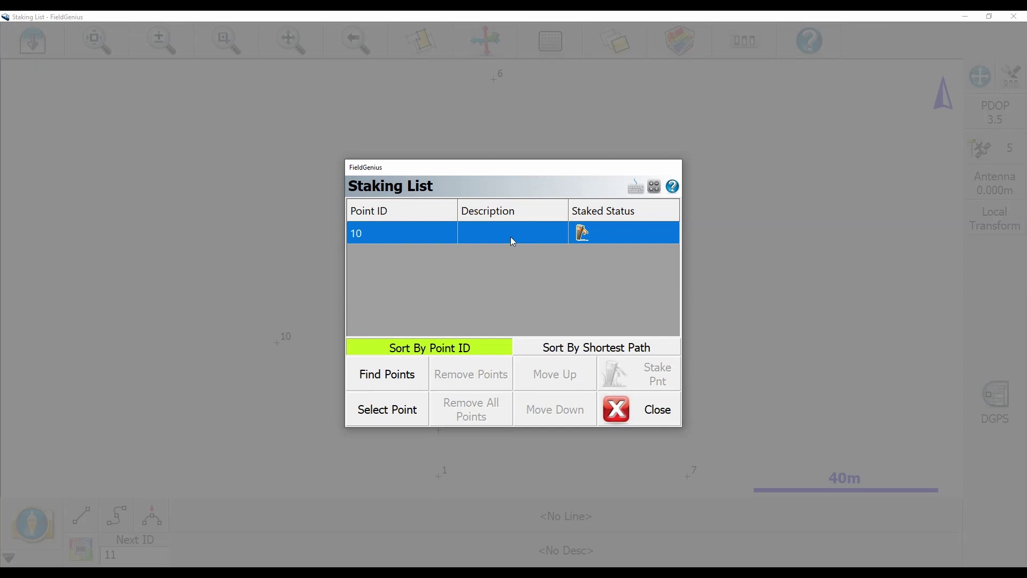
click(470, 387)
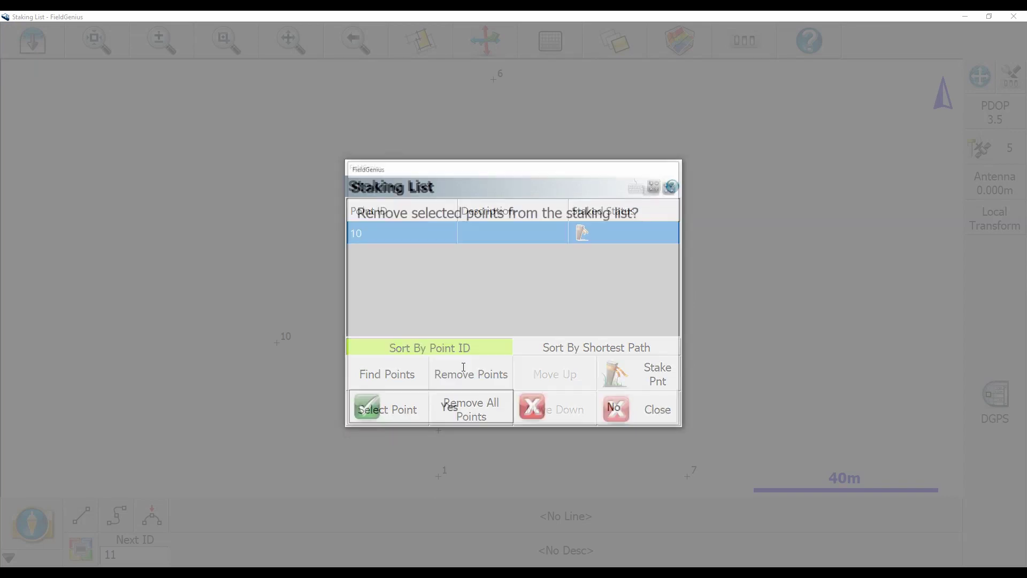
click(410, 417)
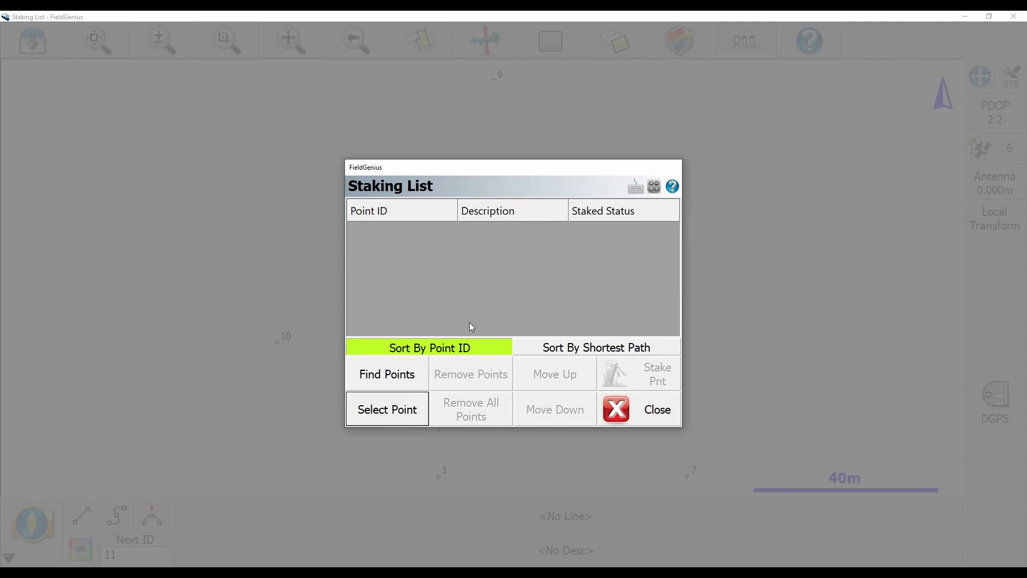
Step: Window-select points 2, 3, 4, 5, 8 and 9 on the map and save them to the list
click(394, 378)
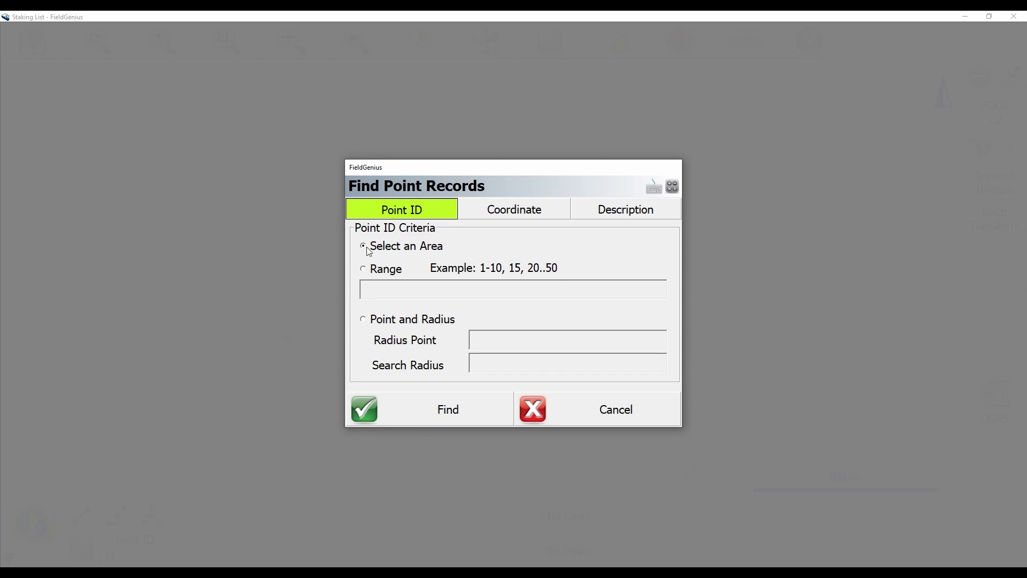
click(380, 422)
drag(746, 472, 416, 166)
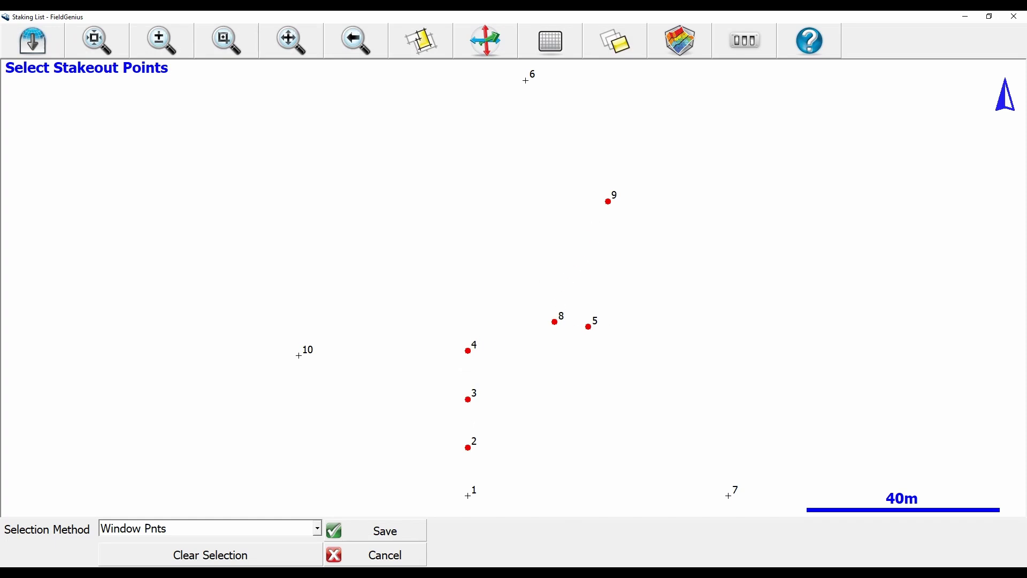
mouse_move(354, 572)
click(379, 532)
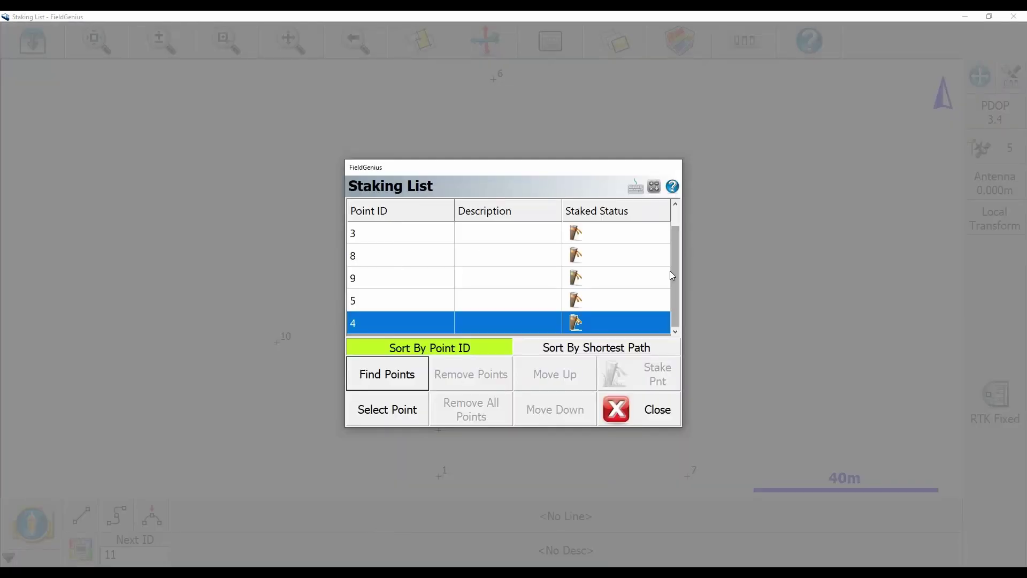
scroll(675, 259, up, 1)
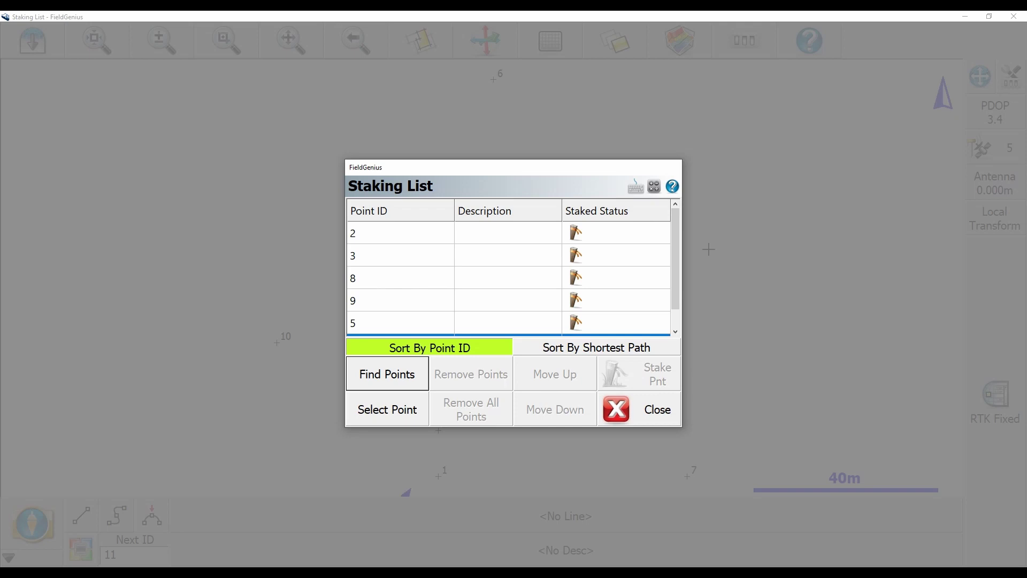
scroll(677, 257, down, 1)
Step: Remove all points from the staking list
click(400, 258)
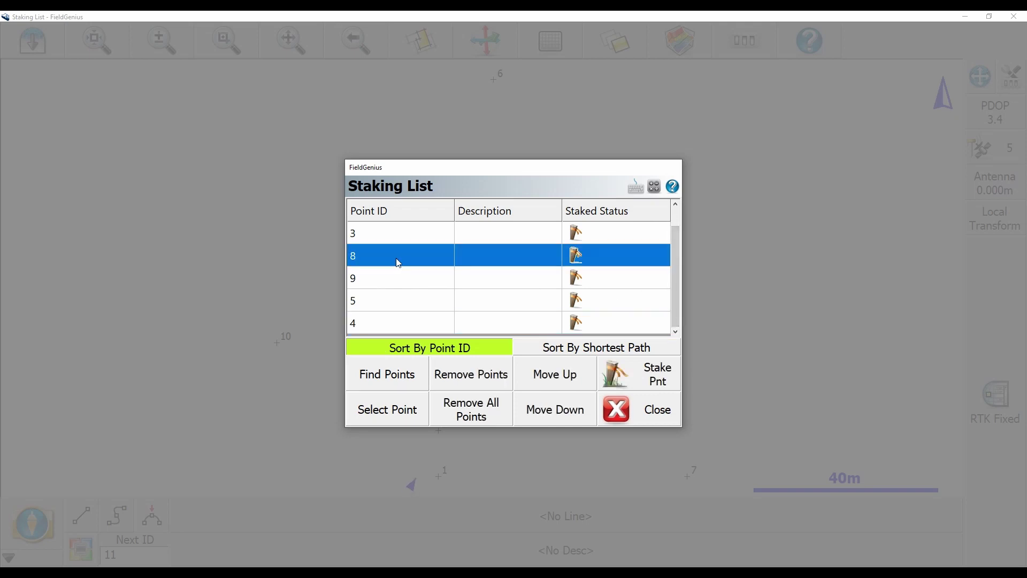
click(453, 412)
click(444, 402)
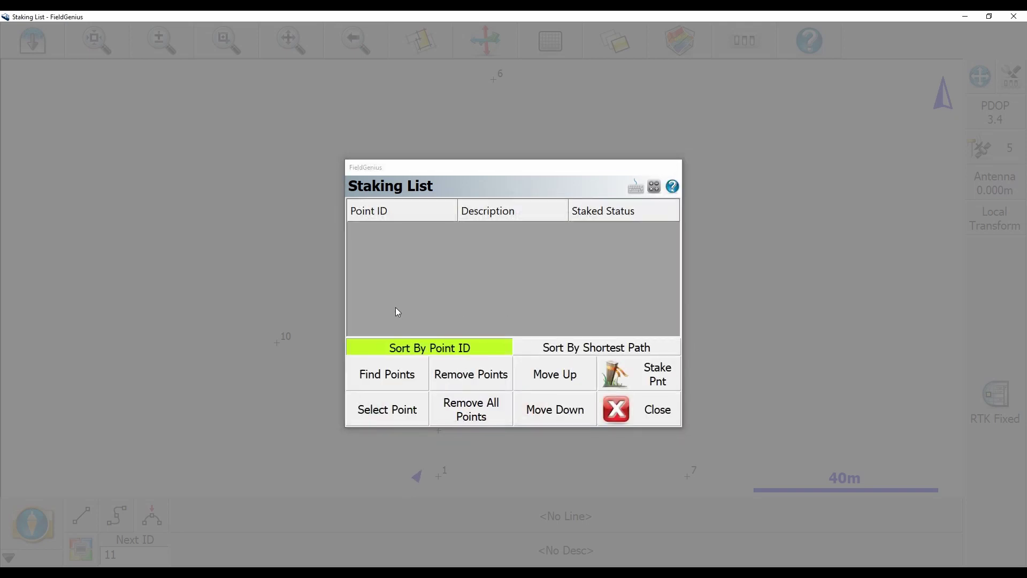
Step: Load points 1-5 by ID range, sort by shortest path, then remove them all
click(389, 380)
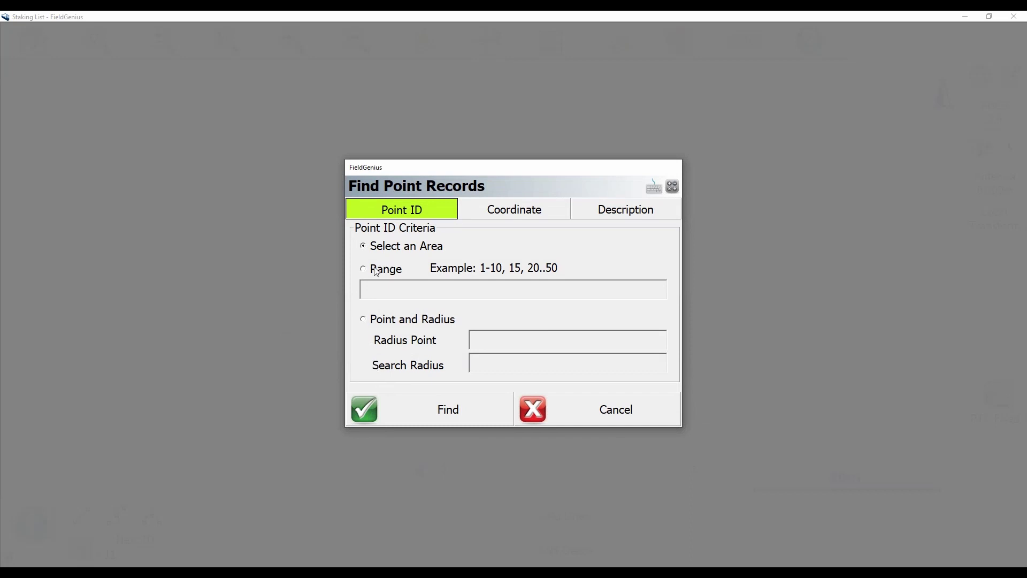
click(378, 270)
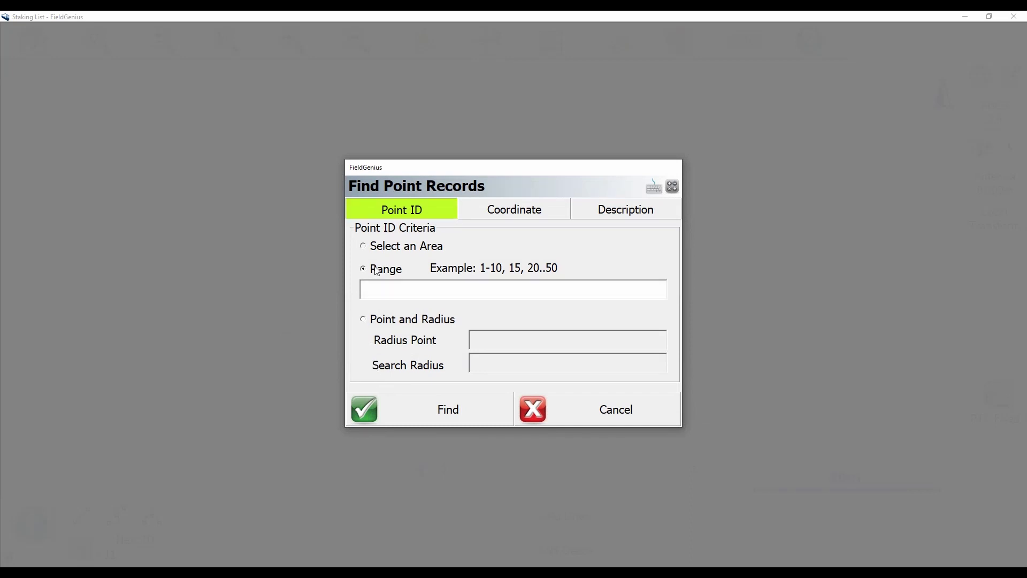
click(386, 296)
text(1-5)
click(401, 399)
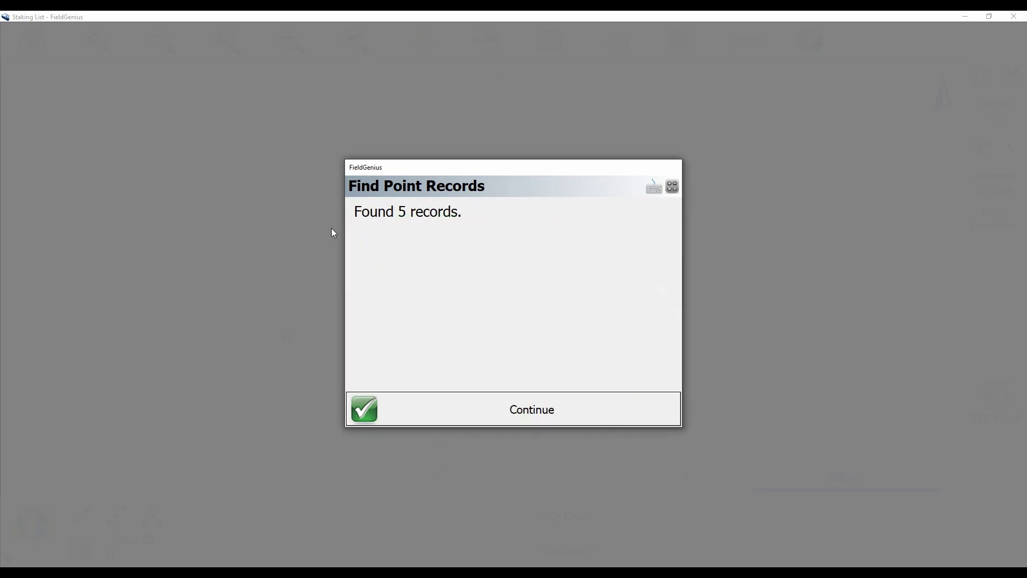
click(398, 402)
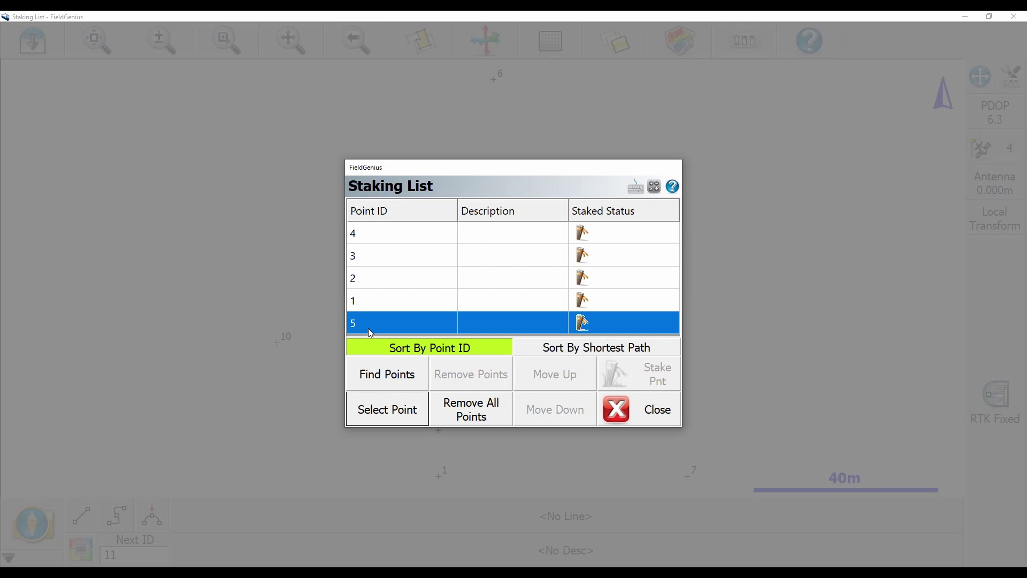
click(561, 352)
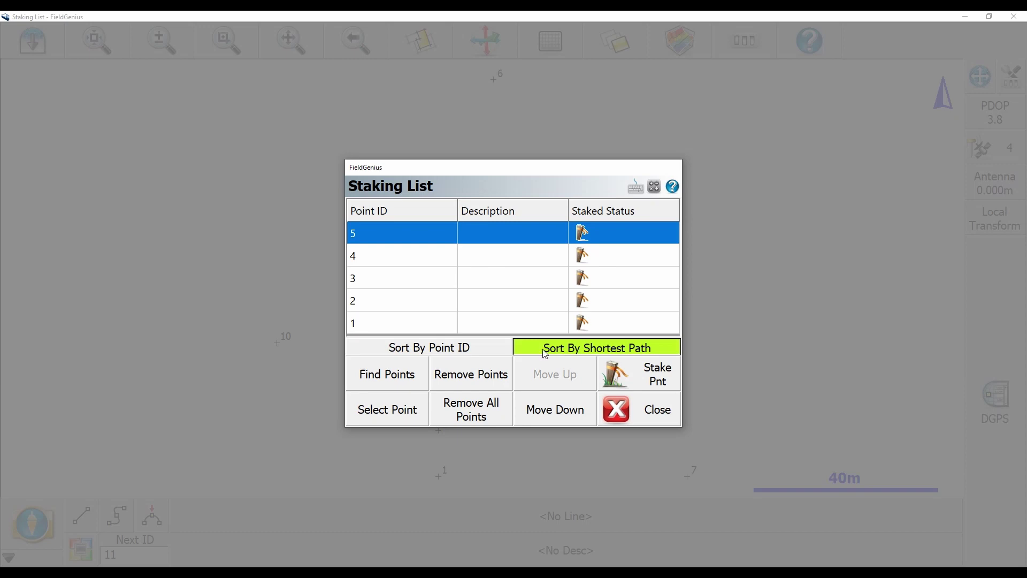
click(459, 397)
Step: Confirm emptying the list and start a fresh point search with reset parameters
click(447, 408)
click(413, 379)
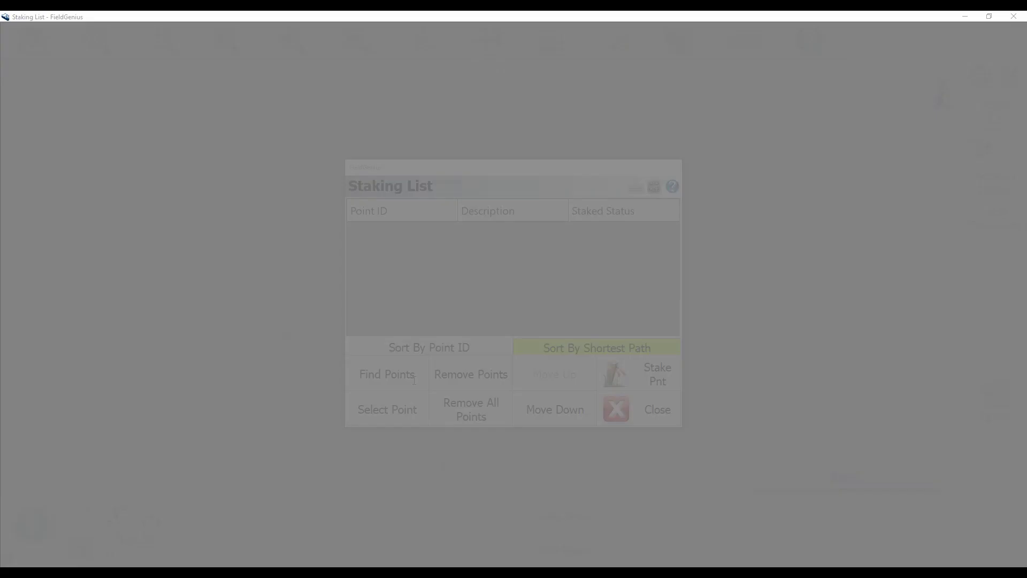
click(418, 404)
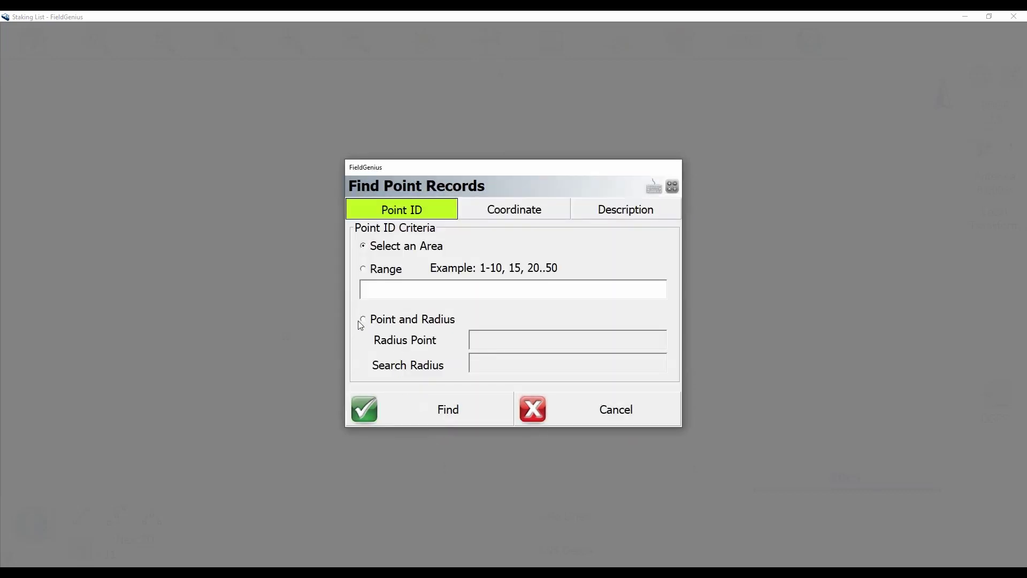
Step: Search around point 1 with radius 50 and load the seven found points into the list
click(397, 321)
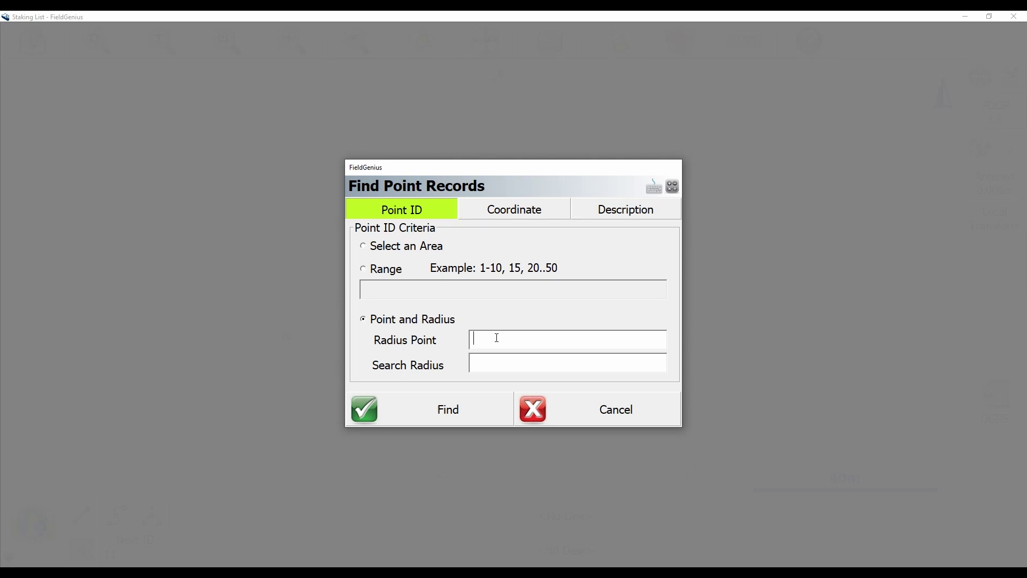
text(1)
click(494, 359)
text(50)
click(446, 415)
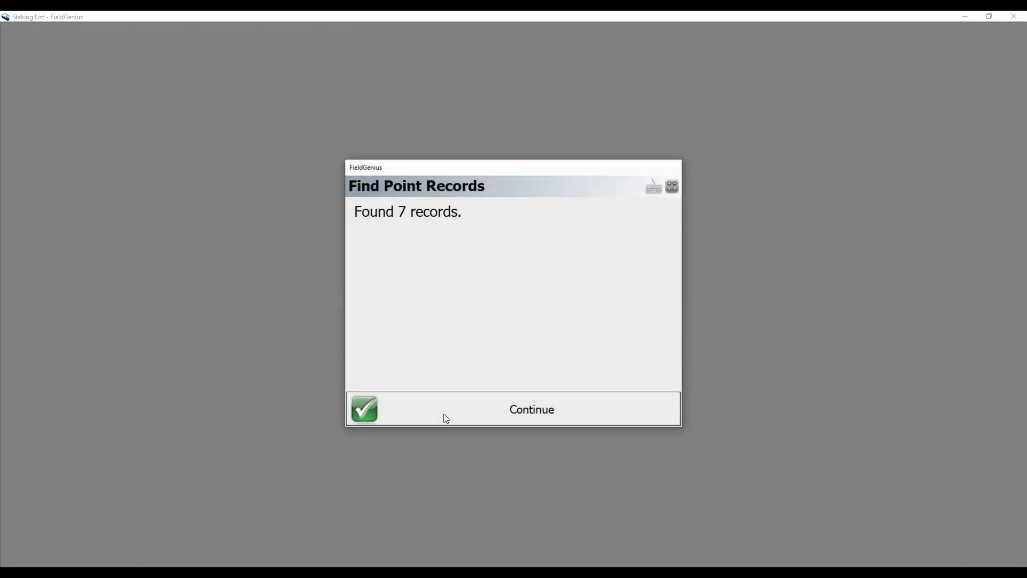
drag(352, 213, 490, 387)
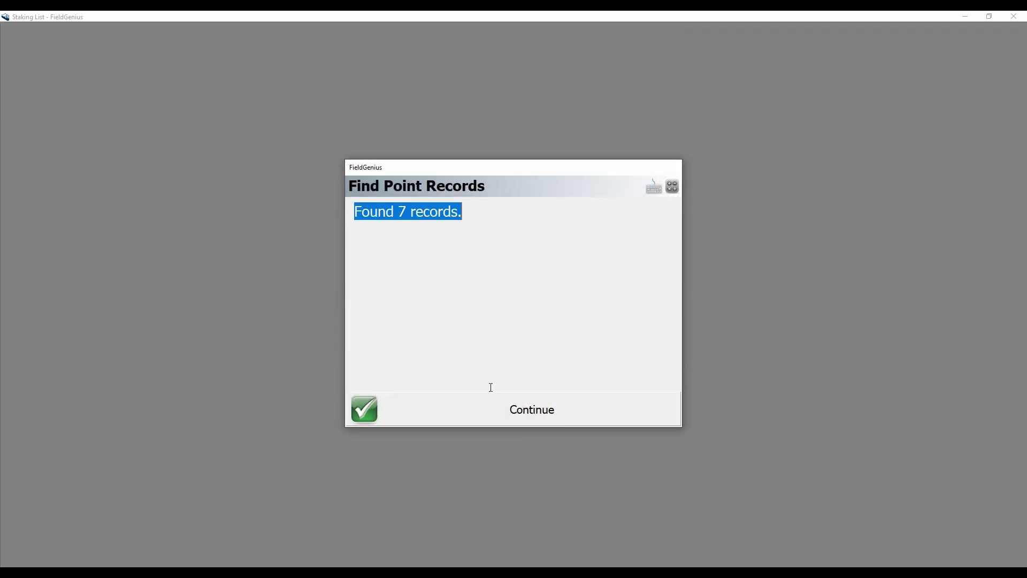
click(489, 407)
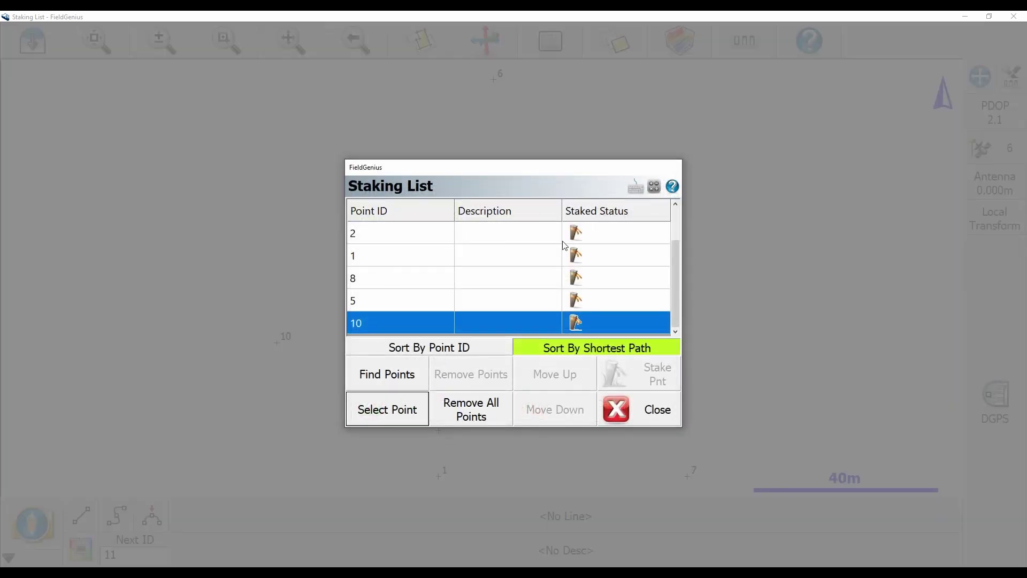
drag(673, 267, 673, 207)
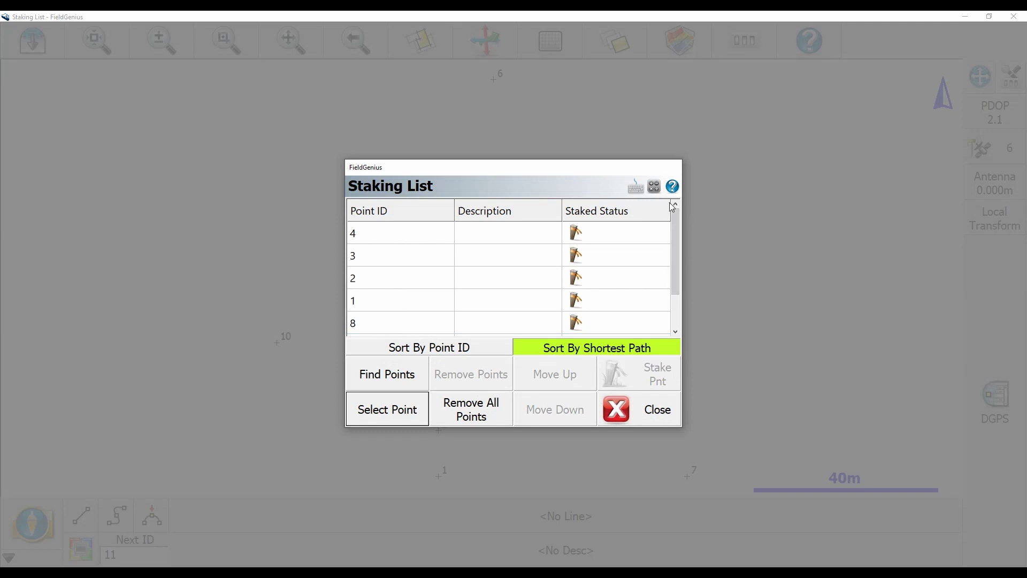
scroll(673, 233, down, 2)
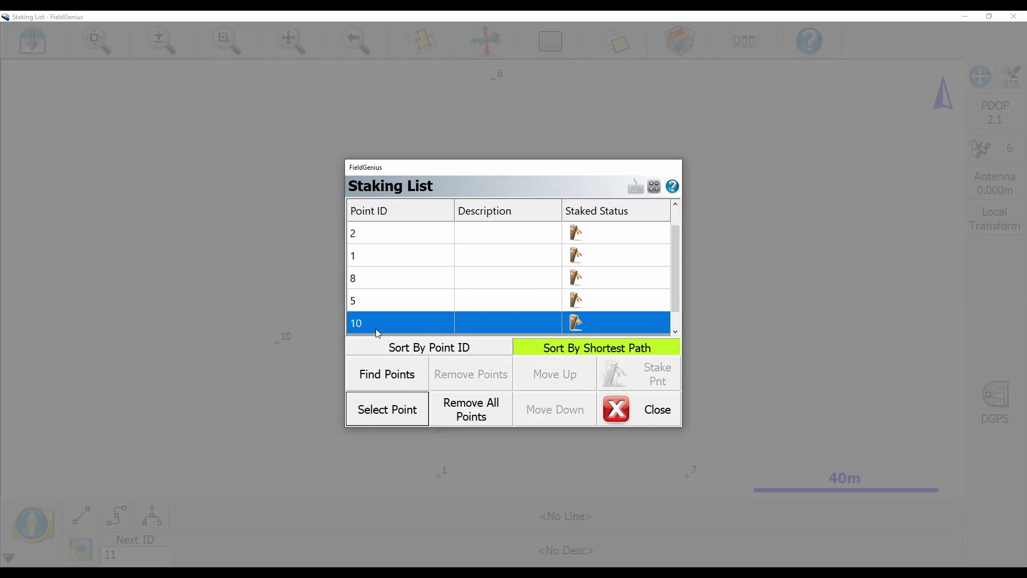
Step: Empty the staking list and start a new point search with reset parameters
click(476, 409)
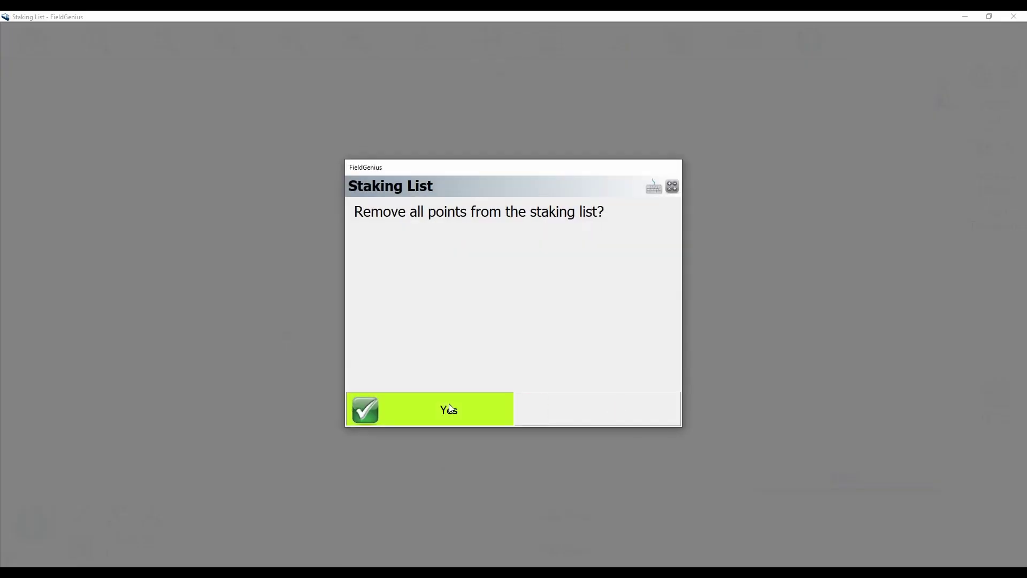
click(450, 409)
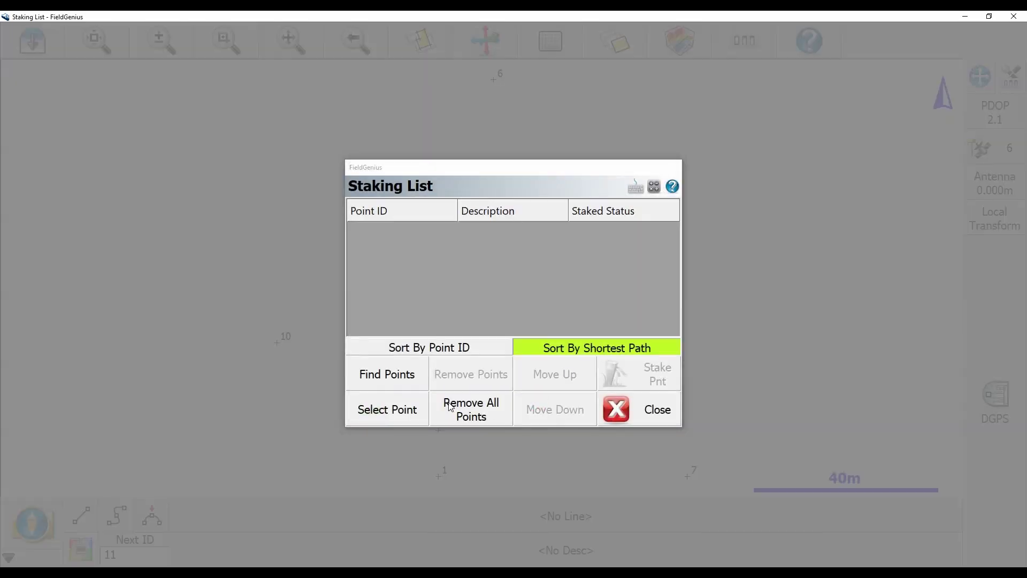
click(390, 374)
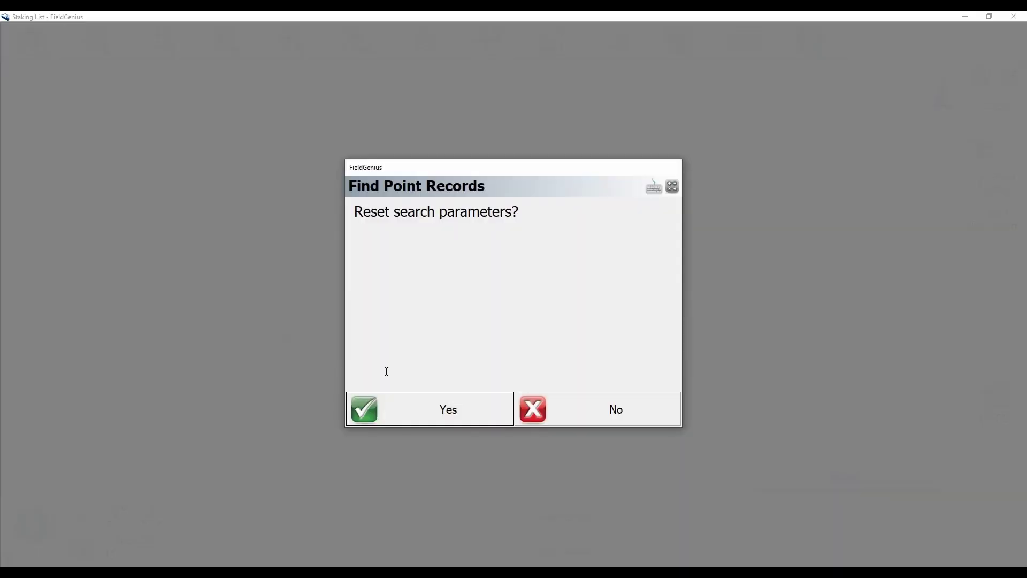
click(386, 415)
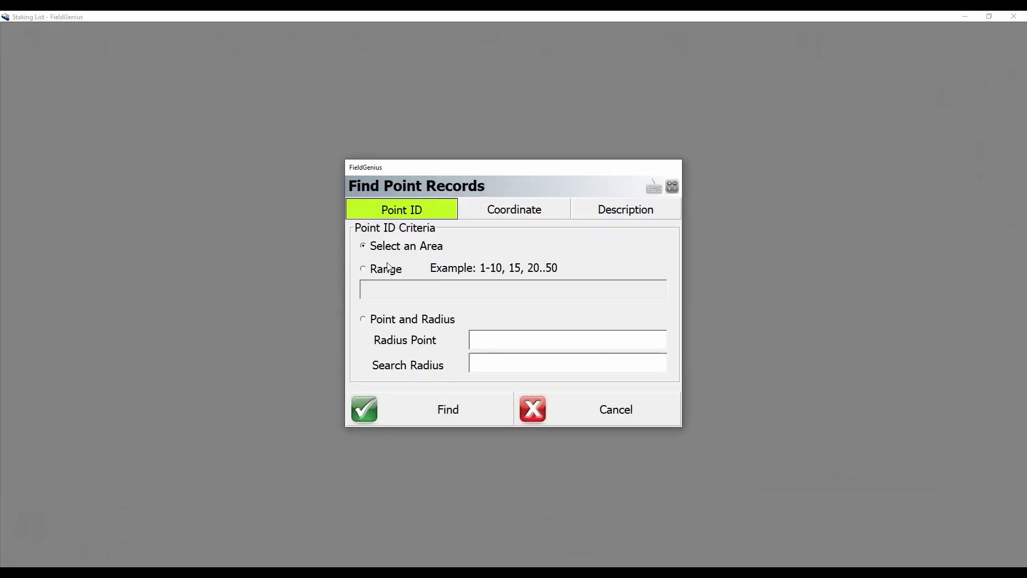
Step: Search by coordinates with northing 0–50 and easting −20 to 35
click(496, 206)
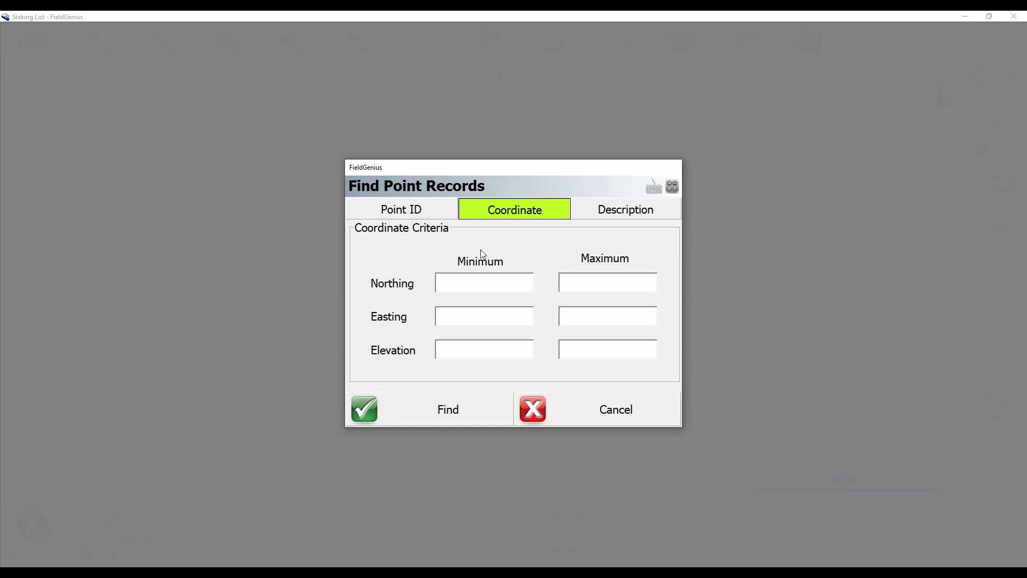
click(468, 289)
text(050)
click(457, 308)
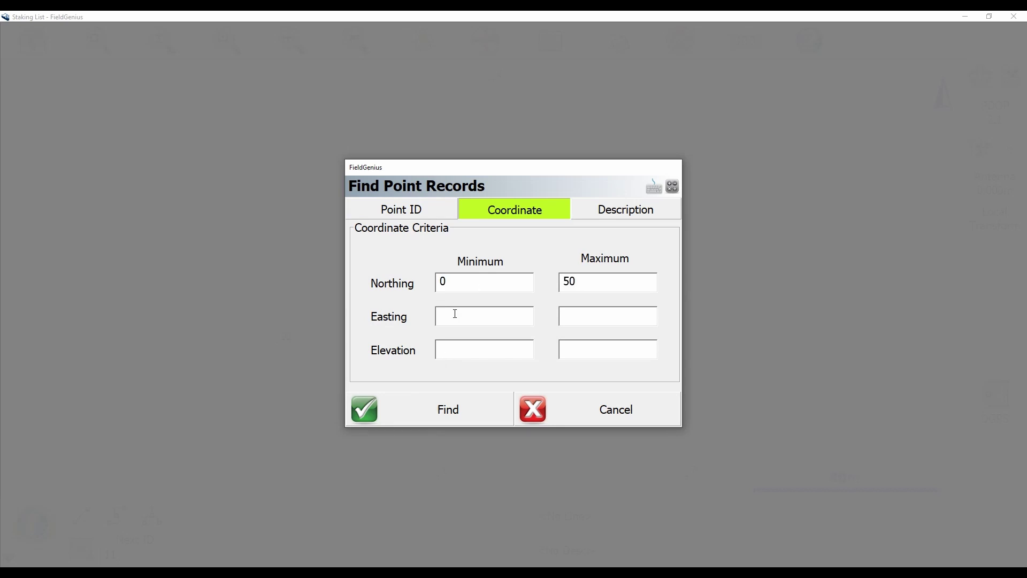
text(-20)
click(601, 316)
text(35)
click(435, 410)
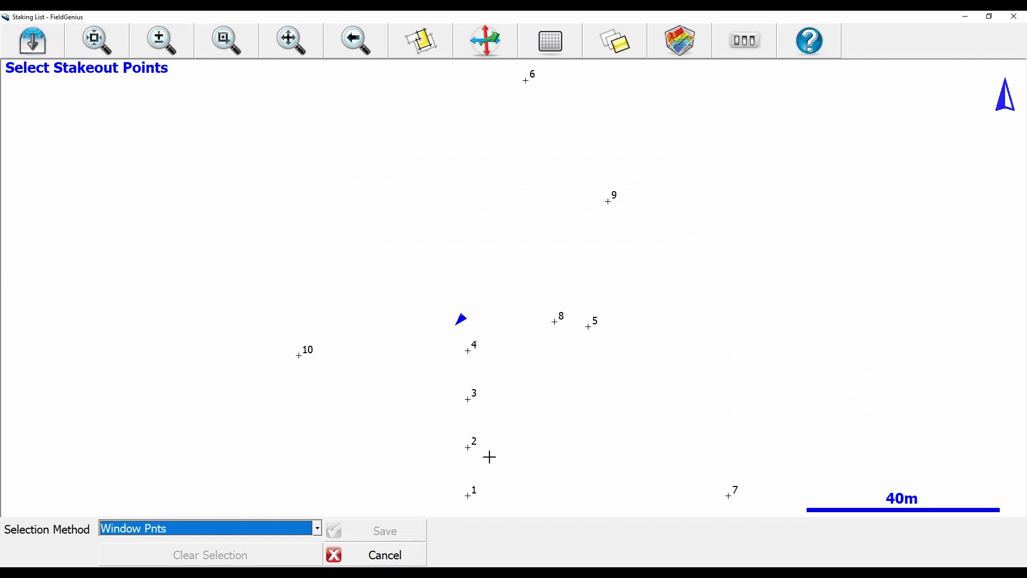
Step: Cancel the map selection and reopen the Staking List from the main menu
click(472, 445)
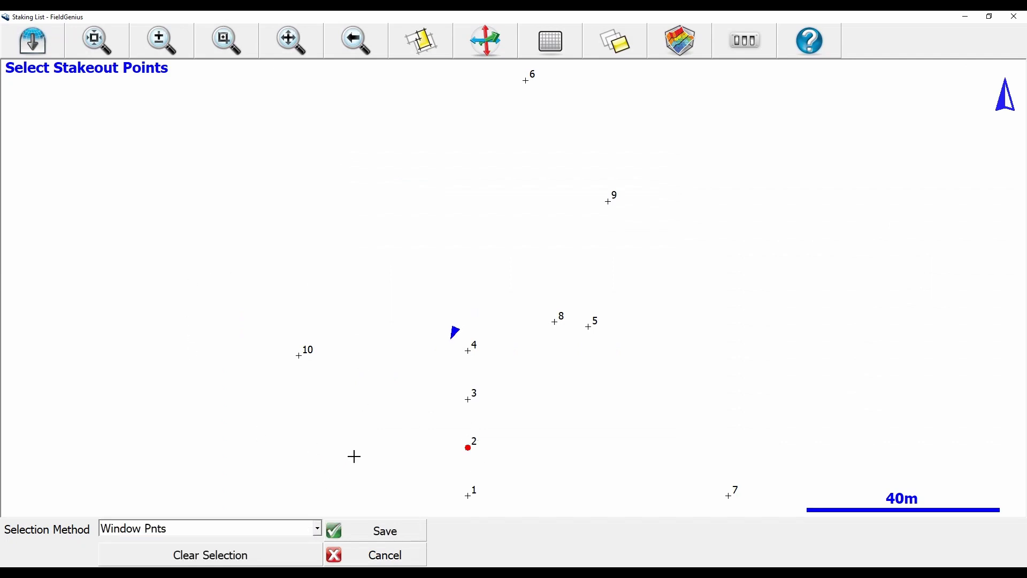
click(338, 557)
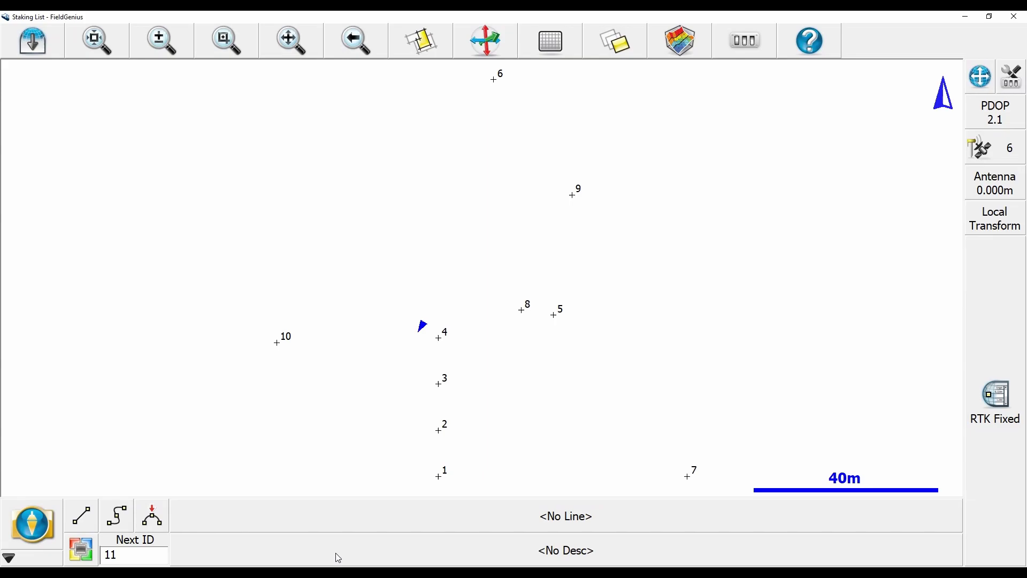
click(33, 524)
click(603, 267)
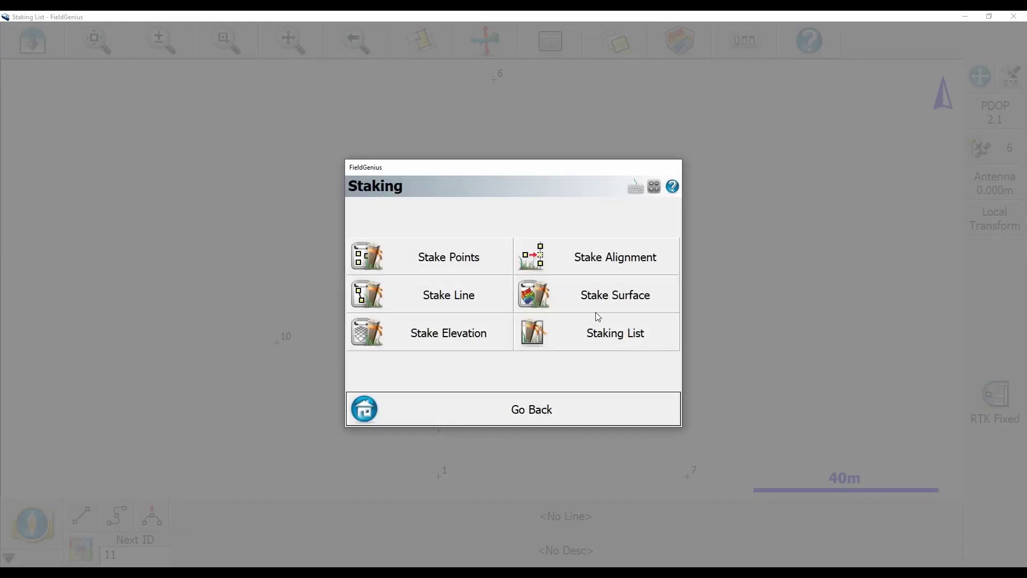
click(596, 329)
Step: Start a new point search with reset parameters and view the Description search
click(382, 375)
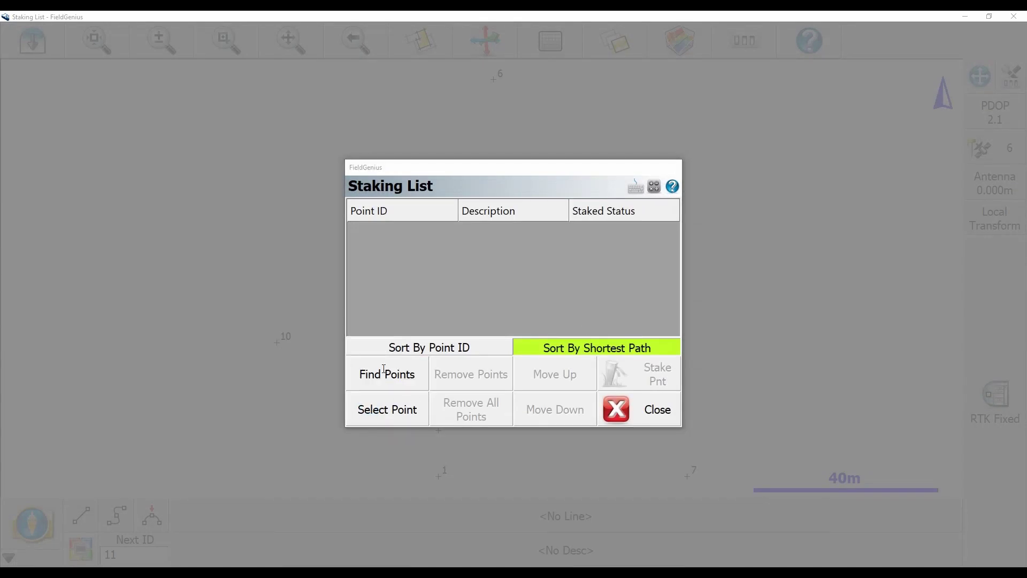
click(410, 424)
click(613, 214)
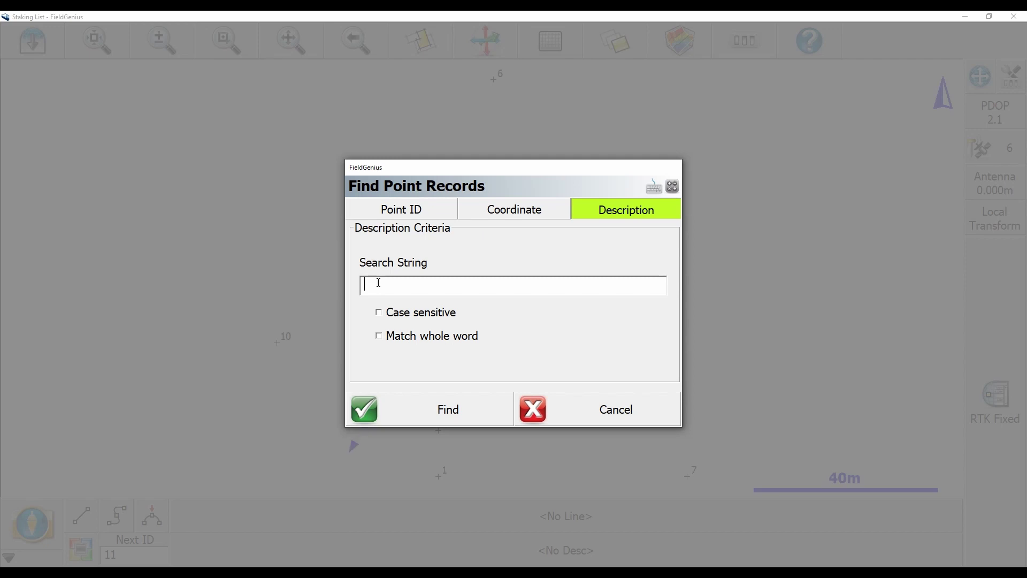
Step: Search point IDs 1-5 and add the five found points to the list (4, 3, 2, 1, 5)
click(389, 211)
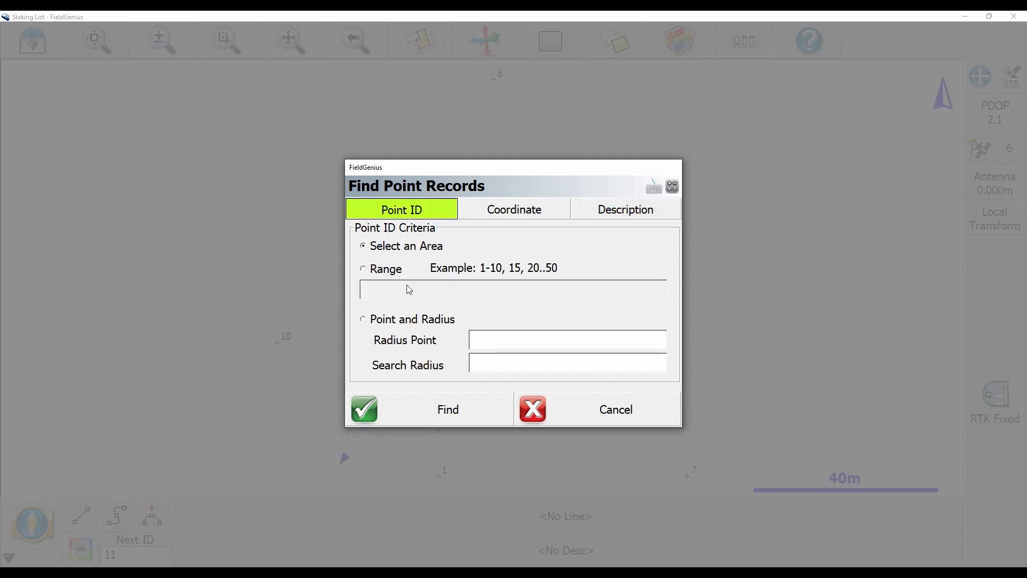
text(1-)
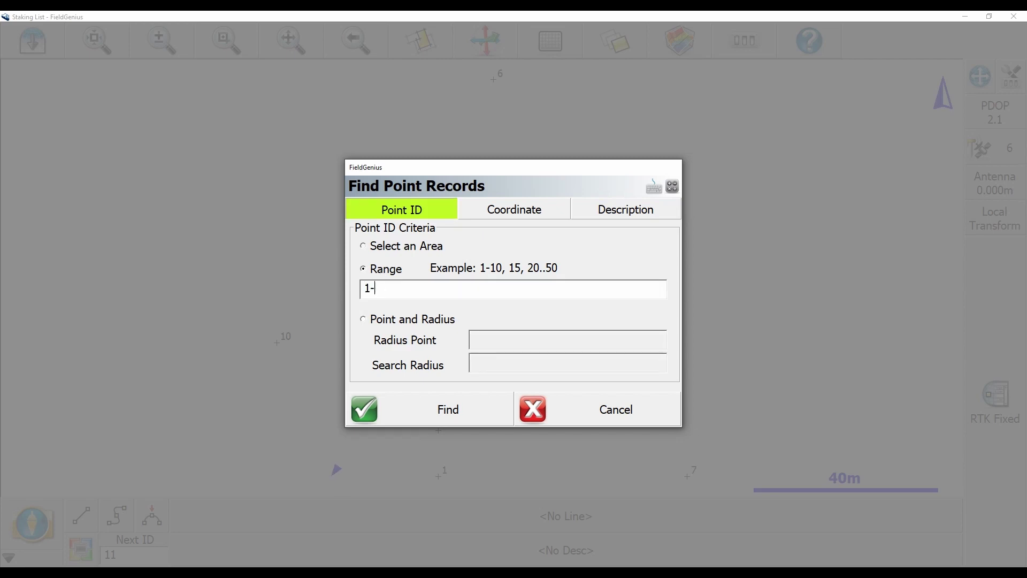
text(5)
click(432, 398)
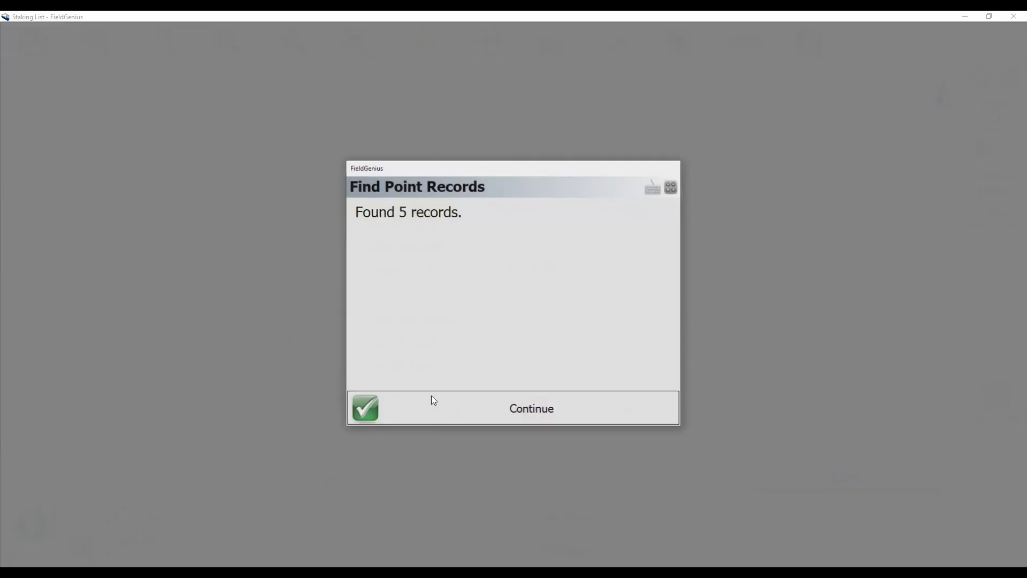
click(422, 413)
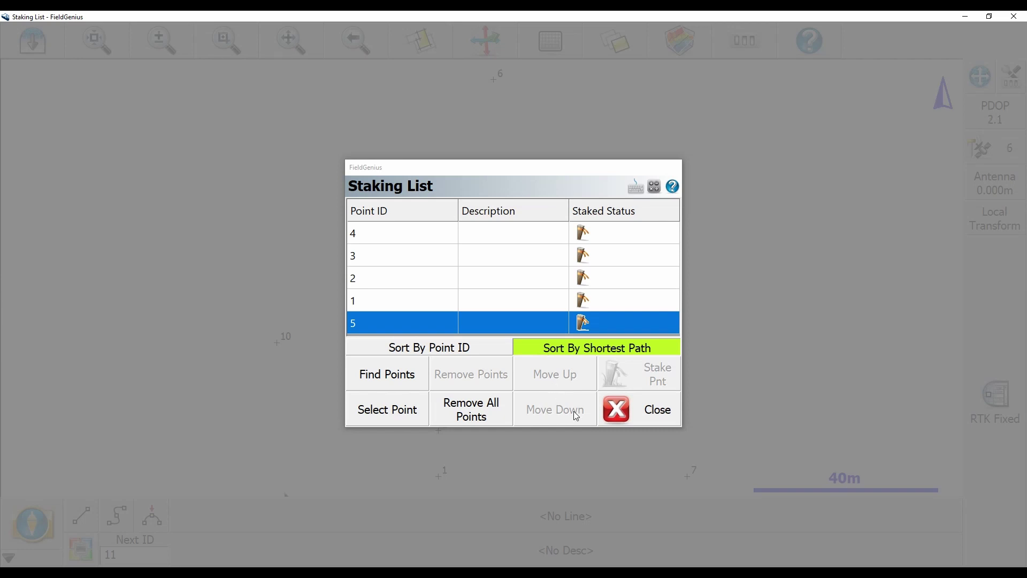
Step: Select point 5, start staking it and take a GNSS measurement
click(514, 320)
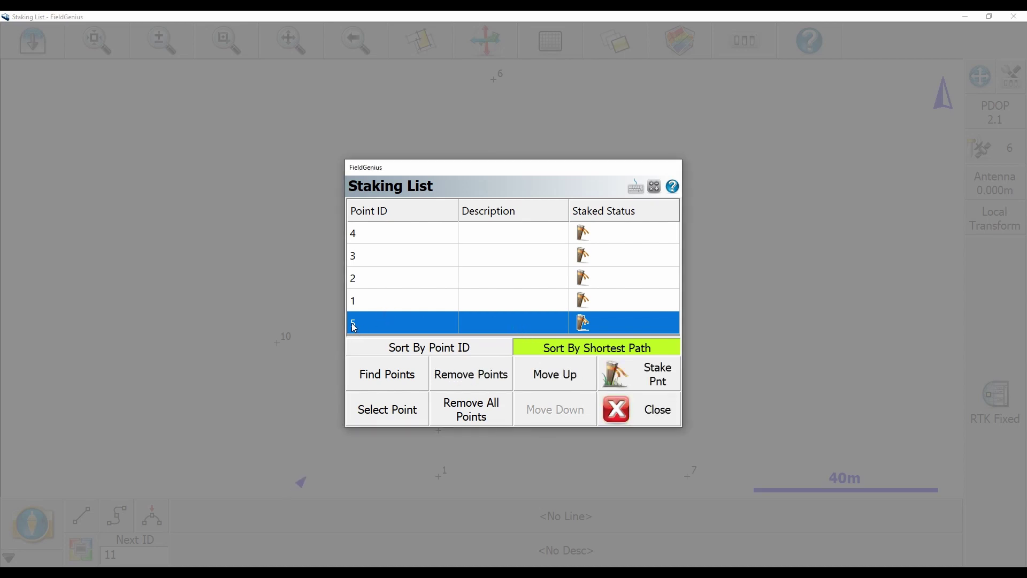
click(647, 380)
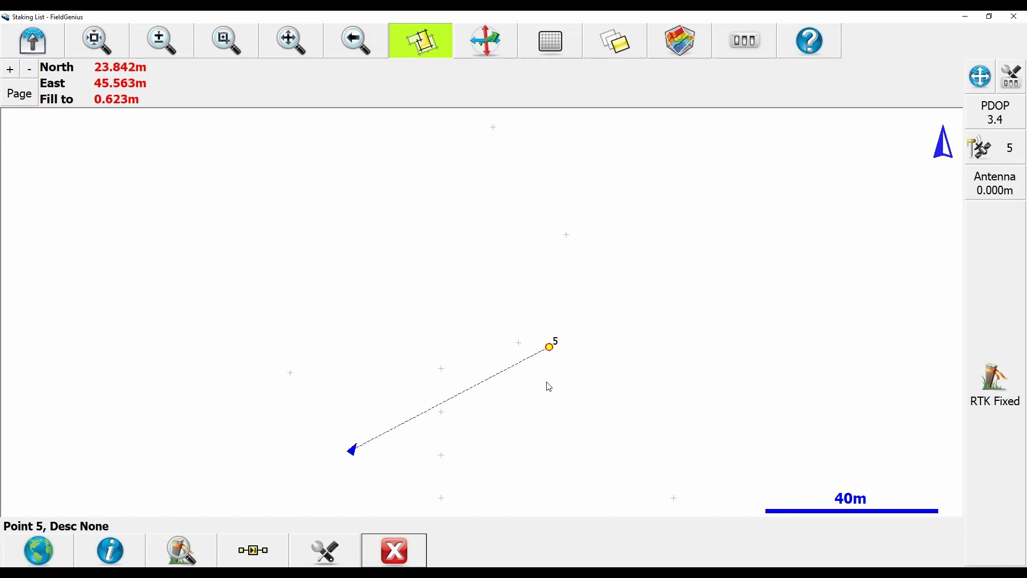
click(994, 392)
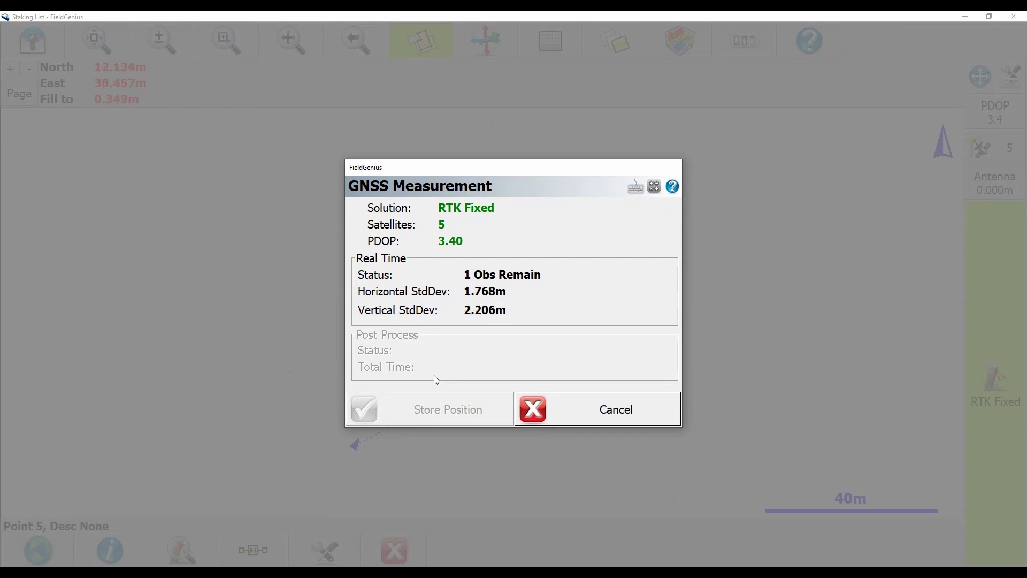
Step: Store the measured position with raw data as point 5-Stake
click(428, 412)
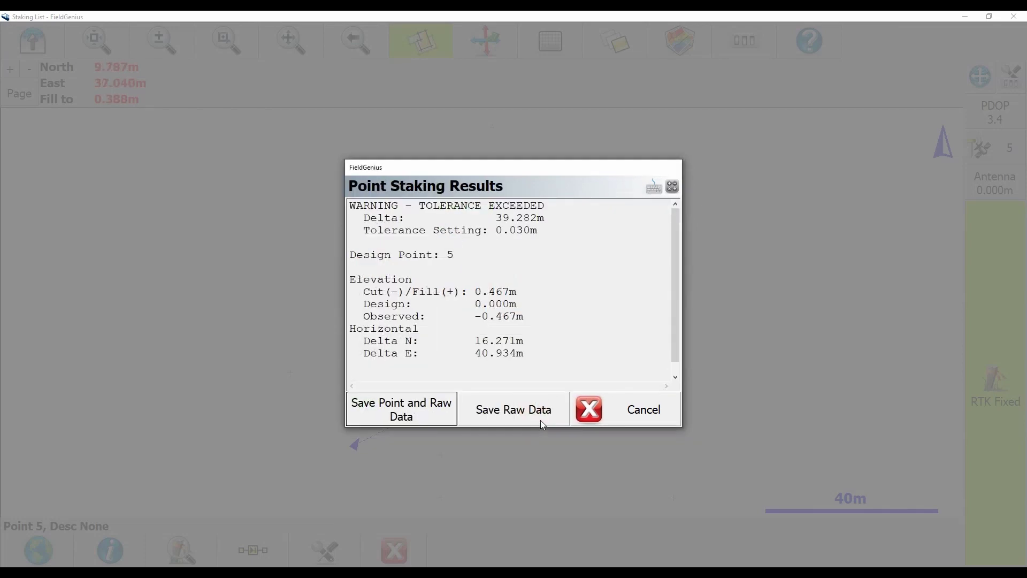
click(394, 410)
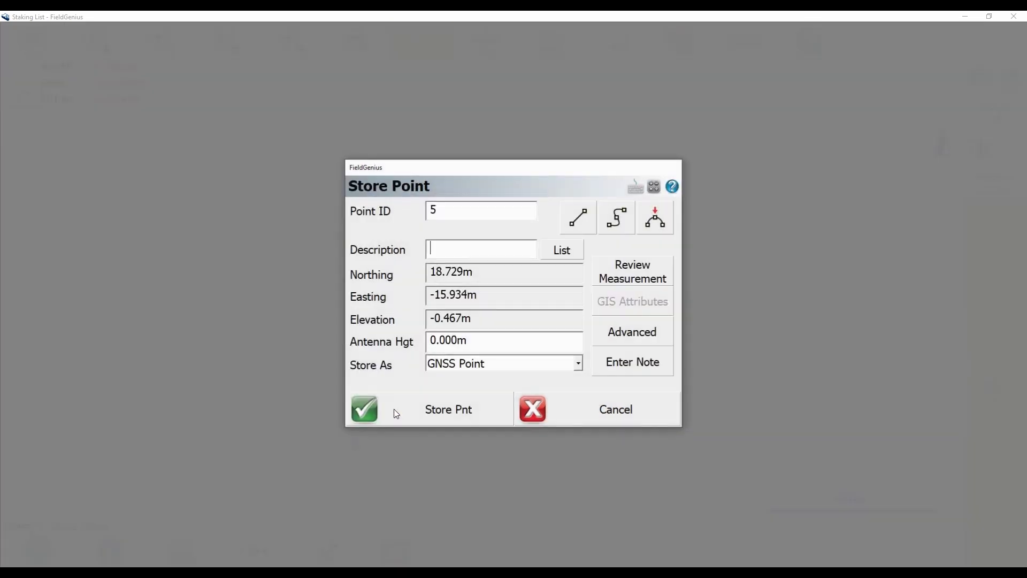
click(448, 211)
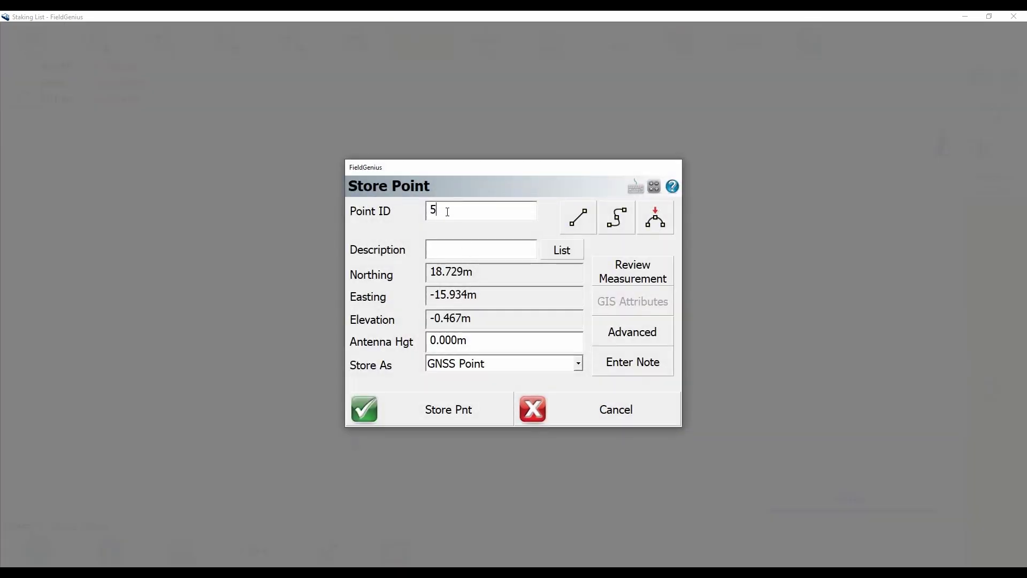
text(-Stake)
click(400, 425)
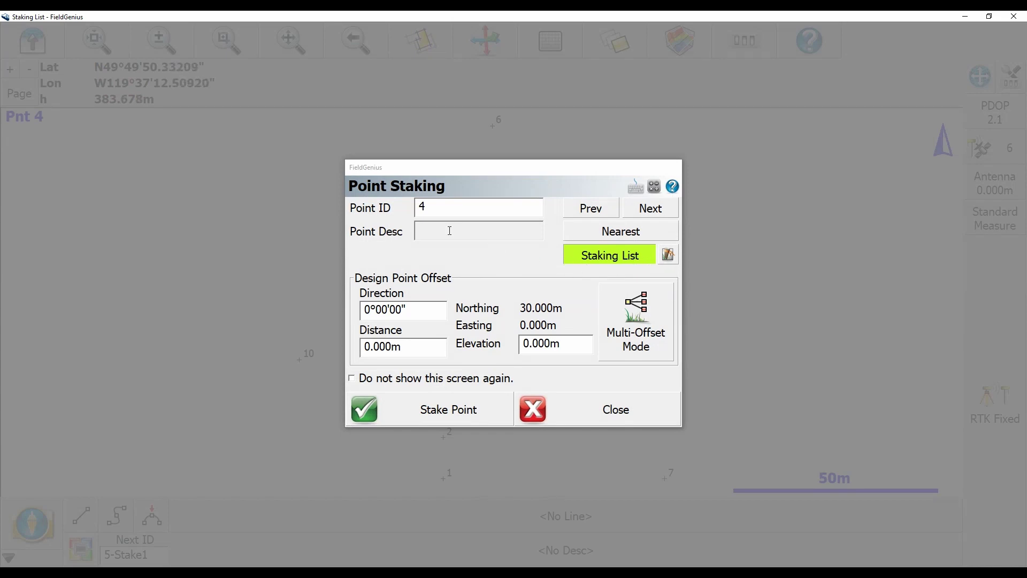
Step: Return from Point Staking to the Staking List showing point 5 as staked
click(391, 210)
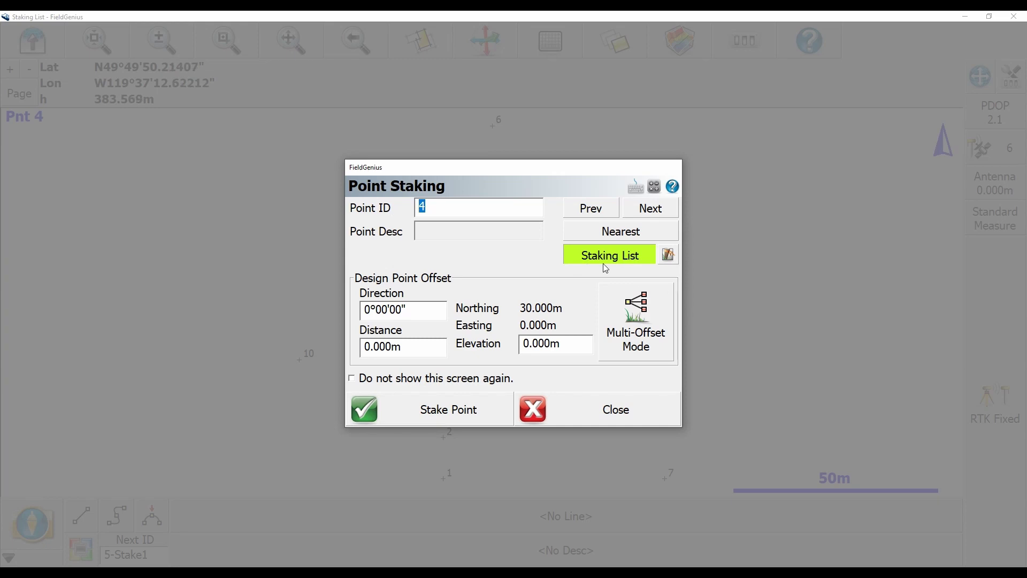
click(667, 261)
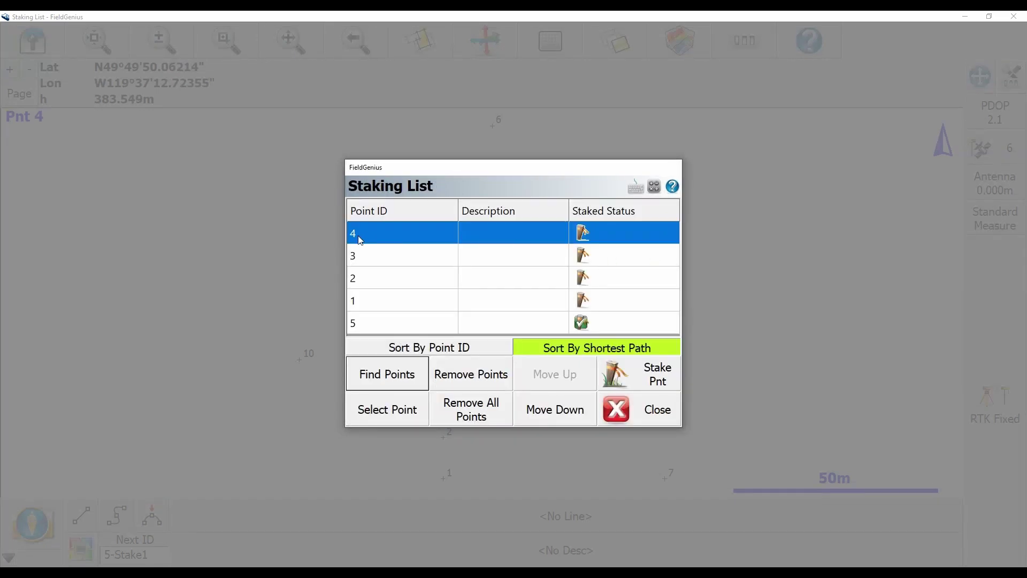